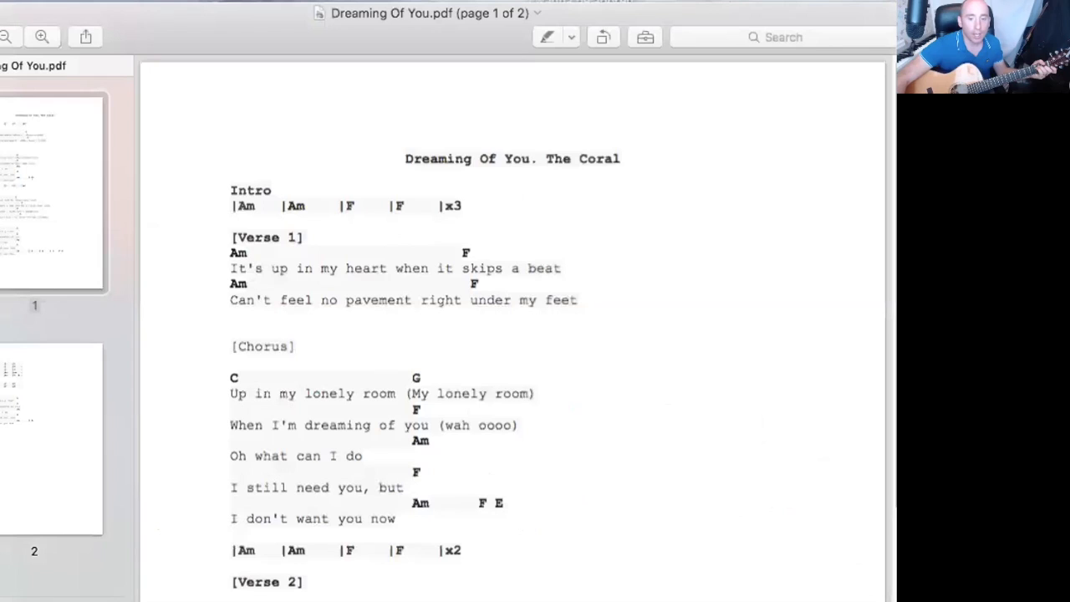
Page down to the chart's second page with Solo, Ohhhhs and Chorus, then back up to page 1.
key("Page_Down")
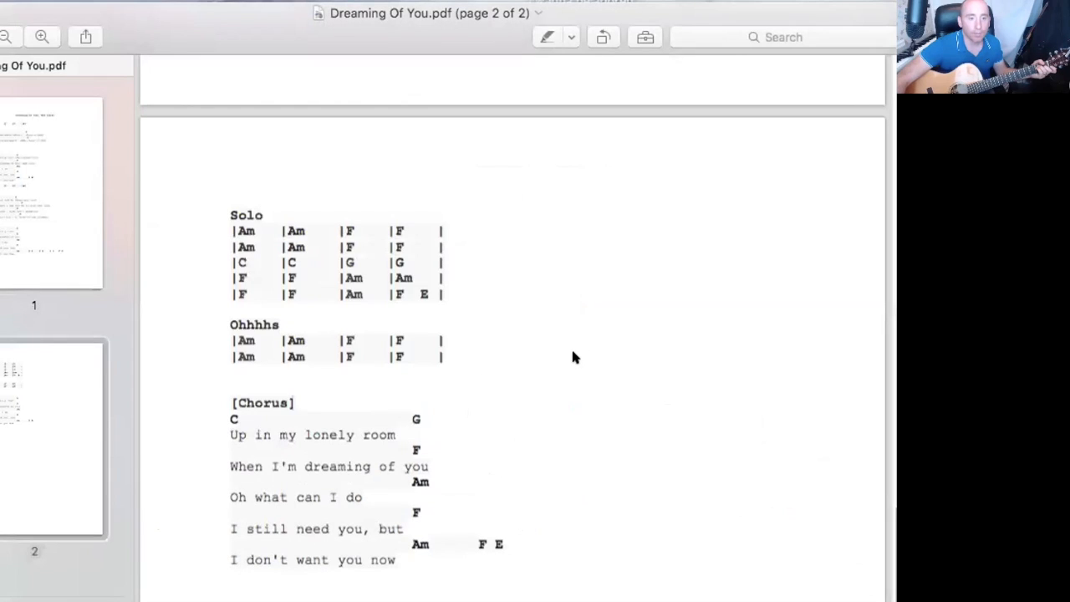
key("Page_Up")
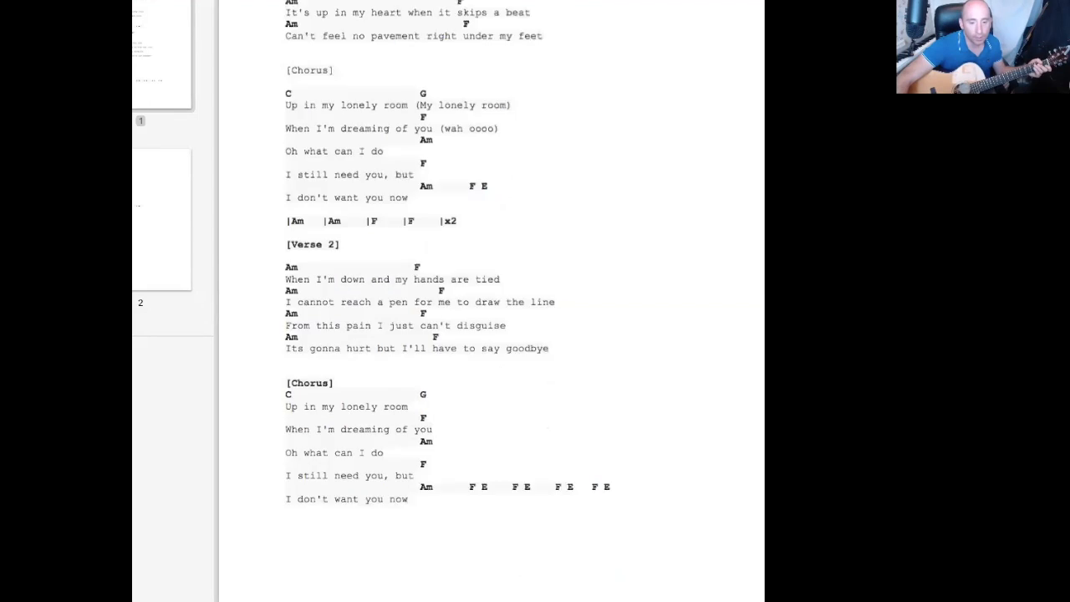
scroll(485, 301, "down", 10)
scroll(485, 301, "up", 1)
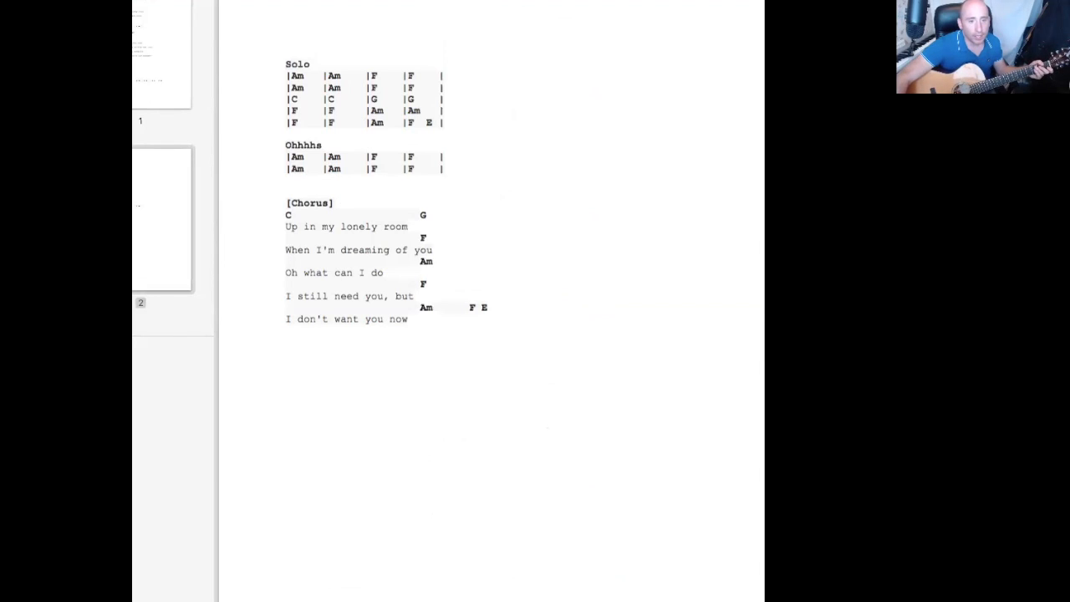
scroll(485, 301, "up", 2)
scroll(484, 301, "up", 5)
scroll(485, 301, "up", 8)
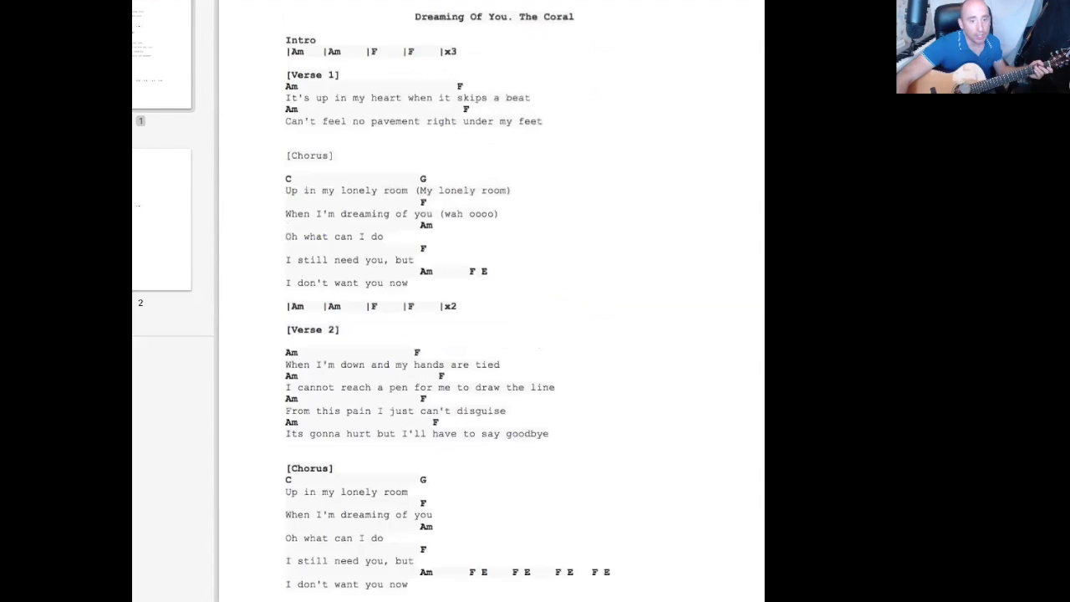
scroll(485, 301, "down", 1)
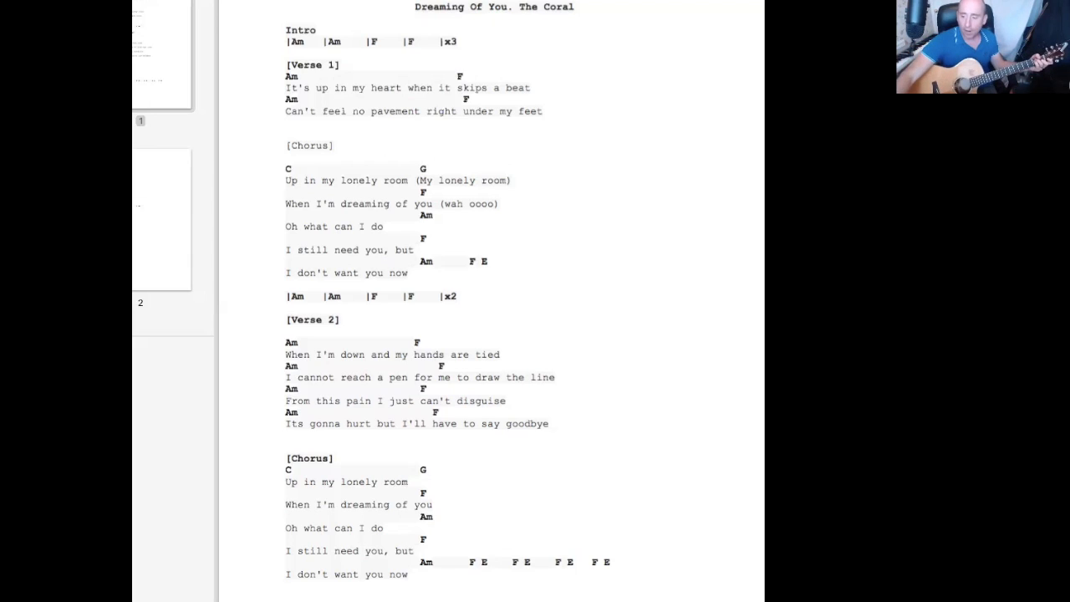
scroll(492, 301, "down", 10)
scroll(491, 301, "down", 5)
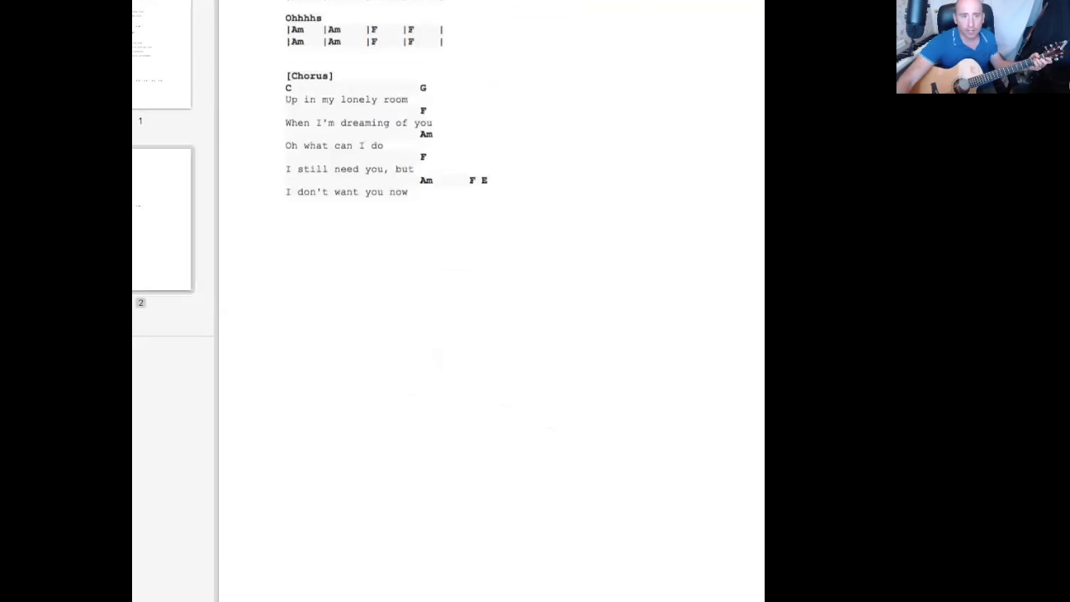
scroll(492, 301, "up", 3)
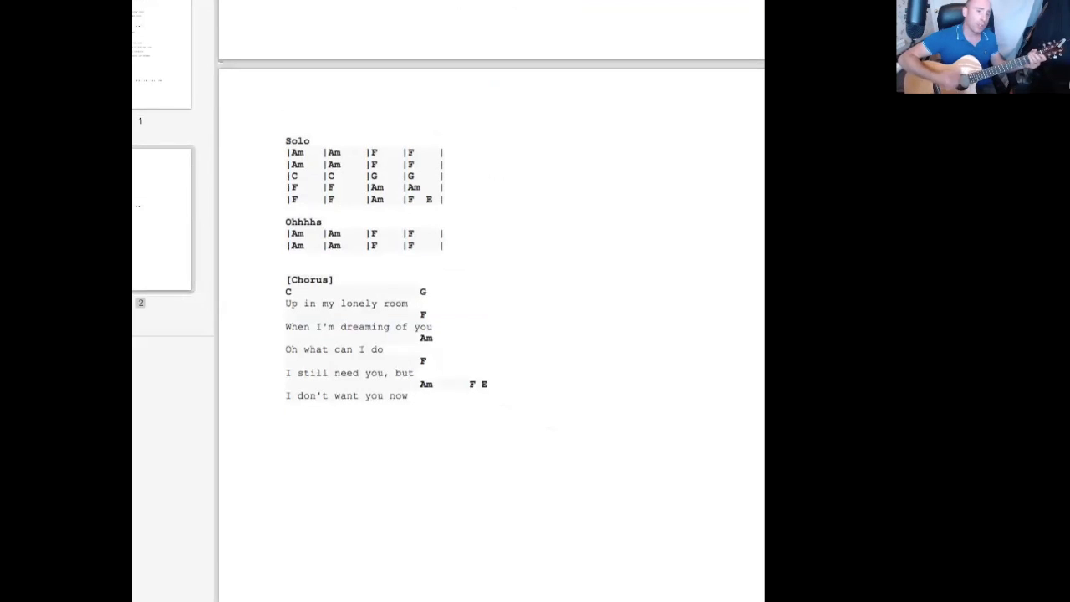